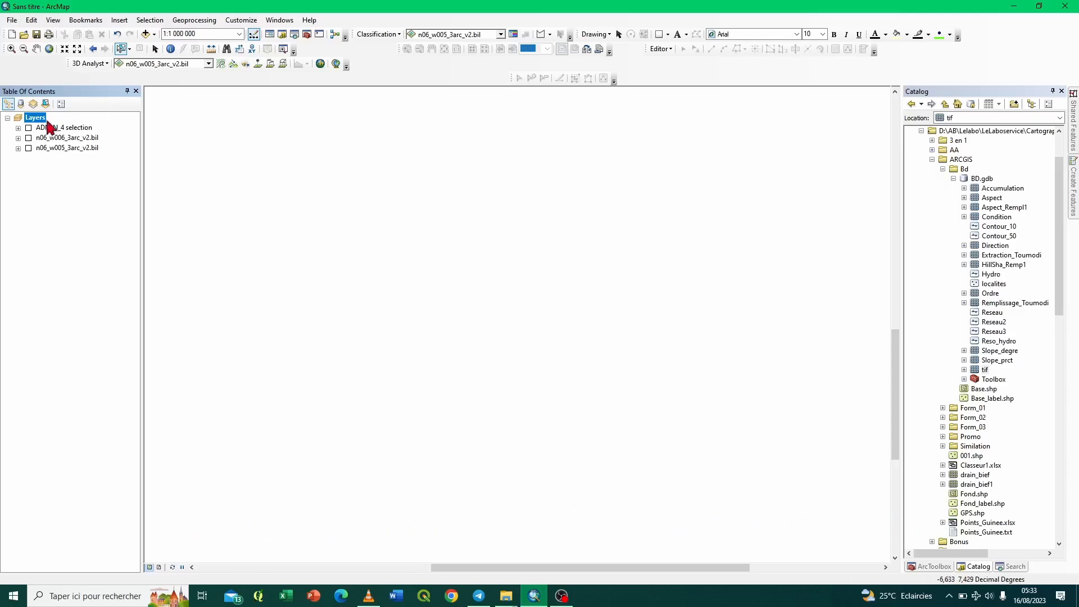
# Step: Turn on the display of the ADMIN_4 selection, n06_w006_3arc_v2.bil and n06_w005_3arc_v2.bil layers
pyautogui.click(28, 129)
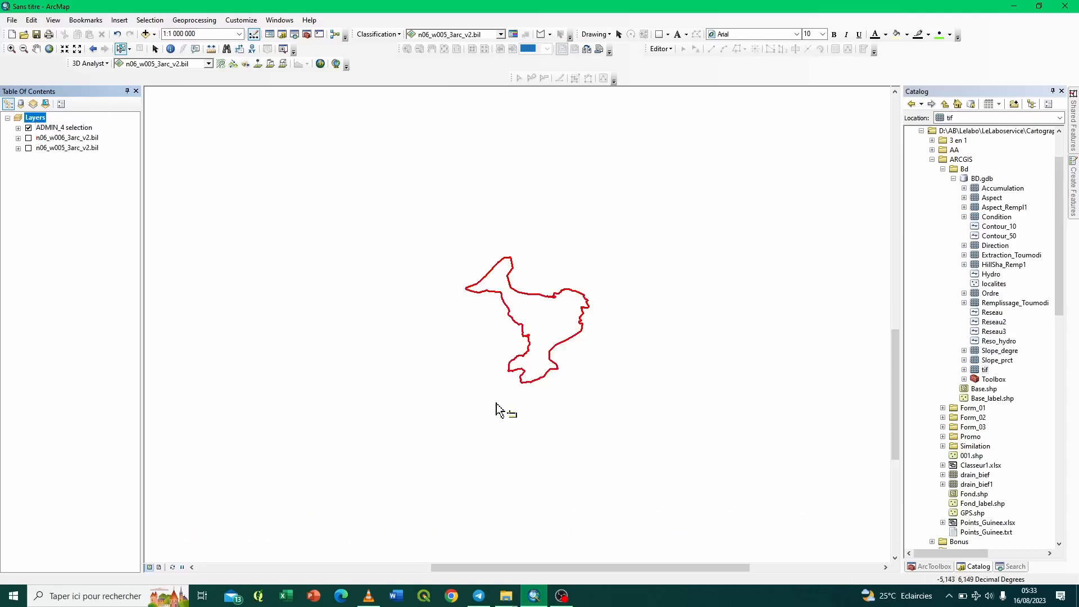
pyautogui.click(29, 138)
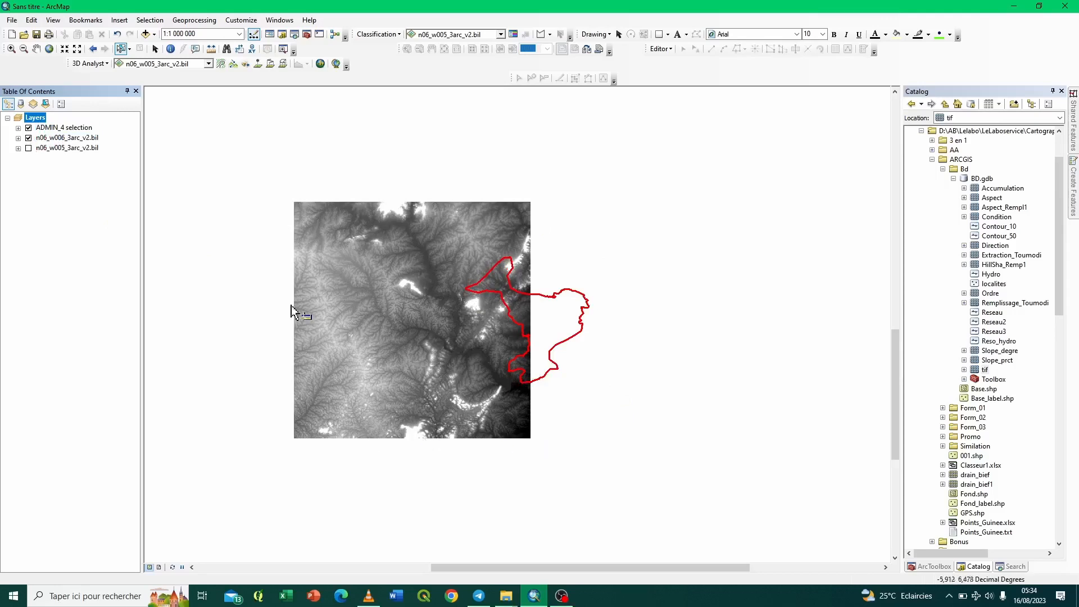
pyautogui.click(28, 148)
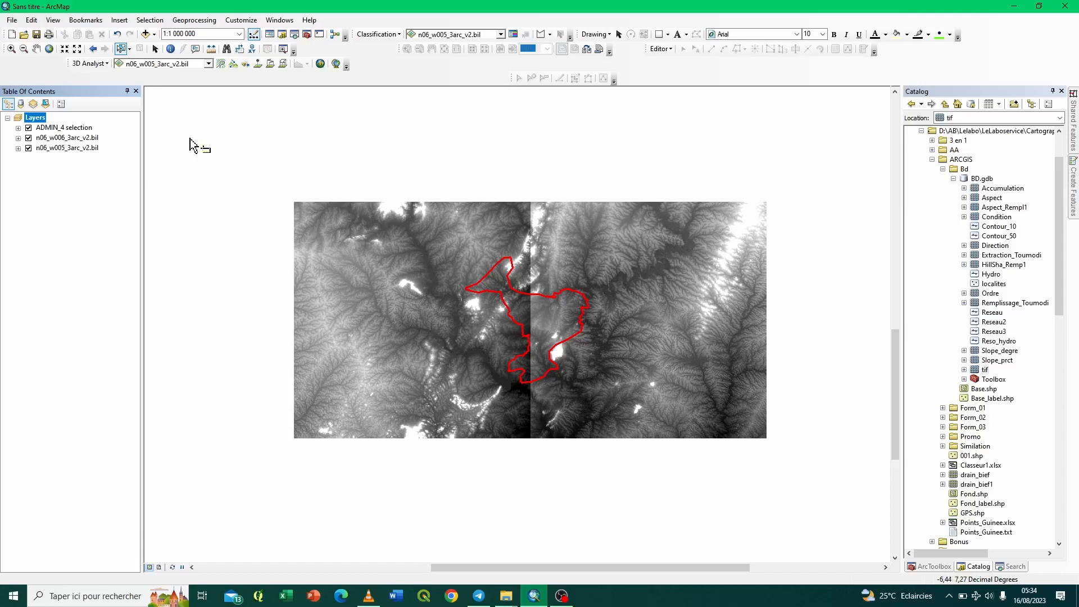
# Step: Check the raster information and spatial reference in the source properties of n06_w006_3arc_v2.bil
pyautogui.click(64, 141)
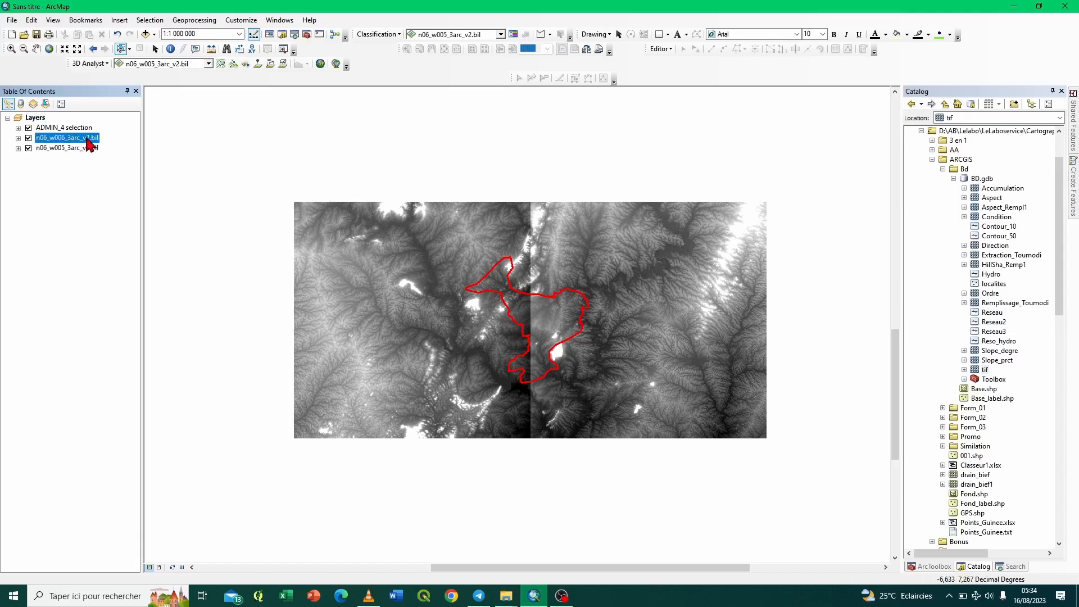
pyautogui.rightClick(87, 140)
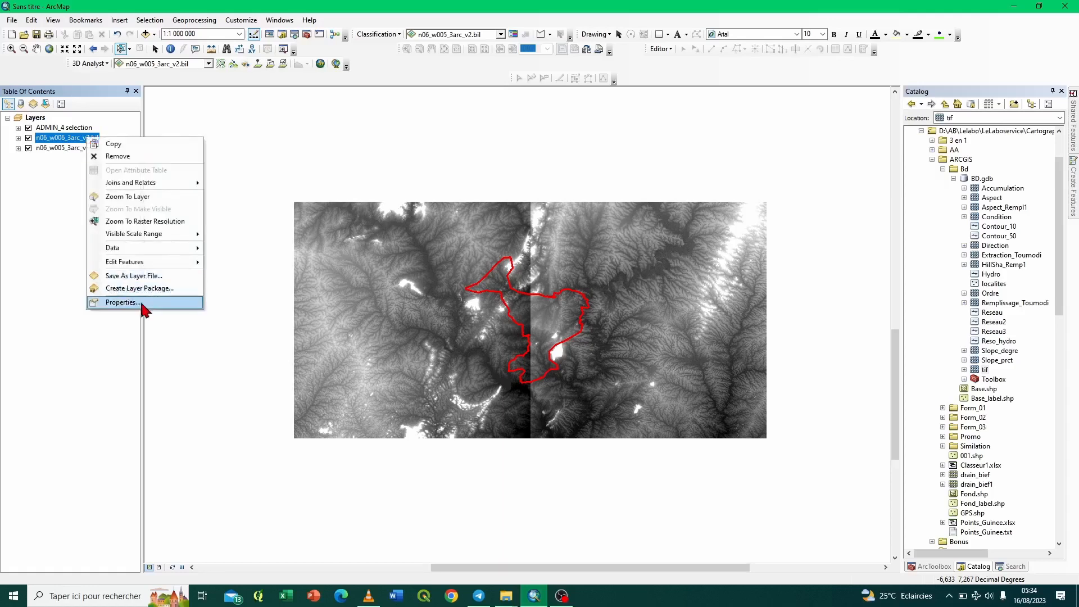
pyautogui.click(123, 302)
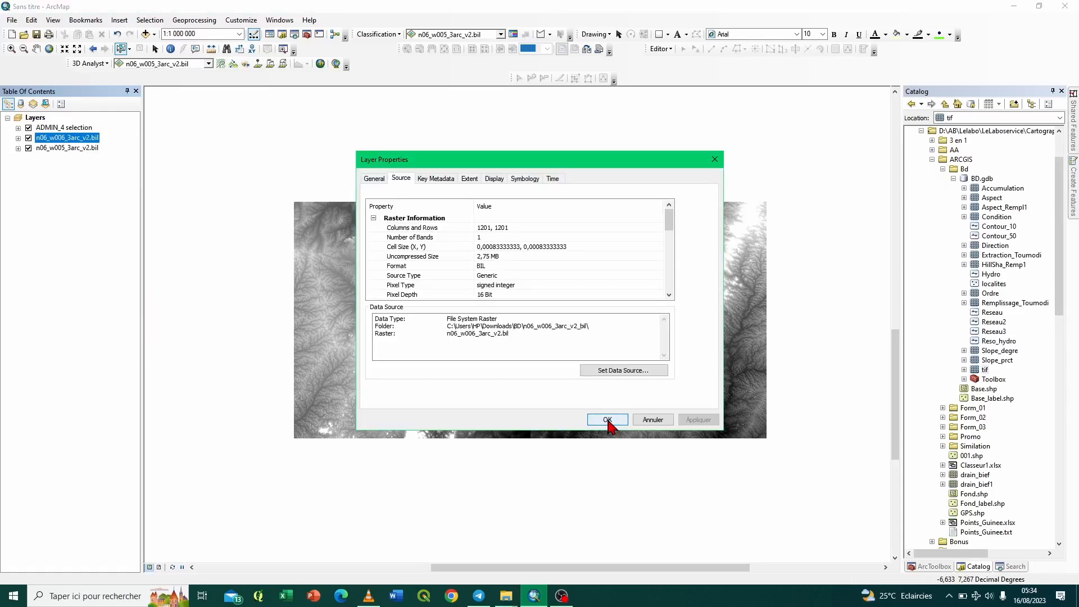
pyautogui.scroll(-7, 559, 244)
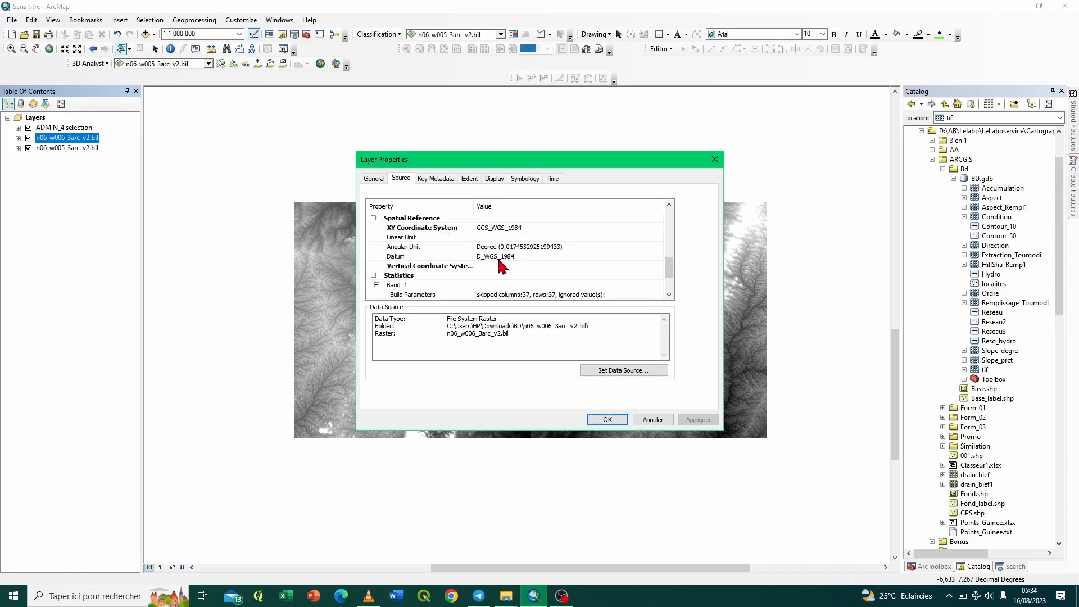
pyautogui.scroll(3, 509, 255)
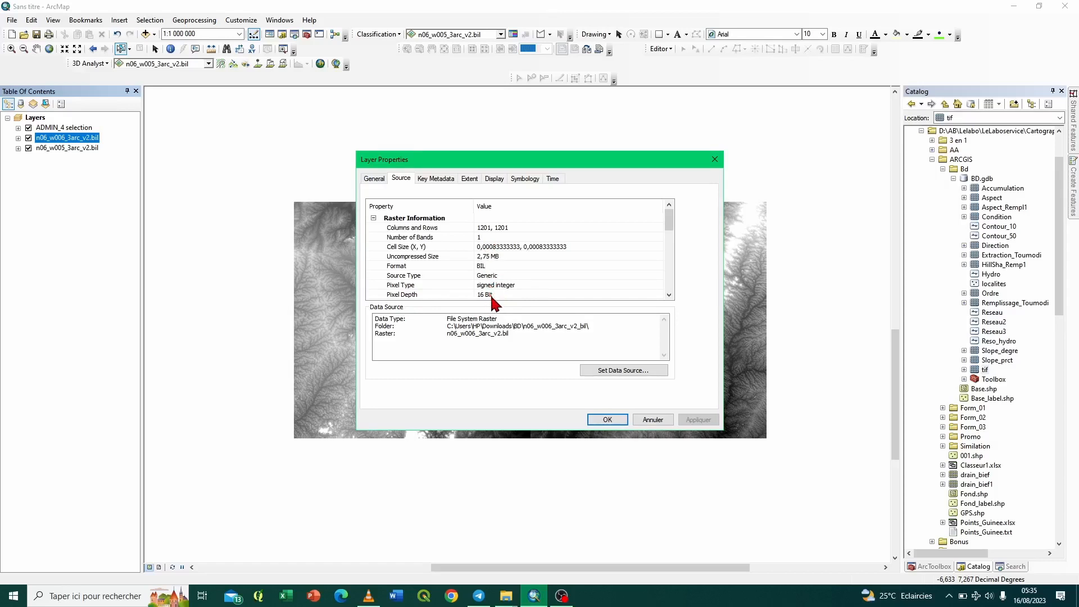
pyautogui.click(714, 161)
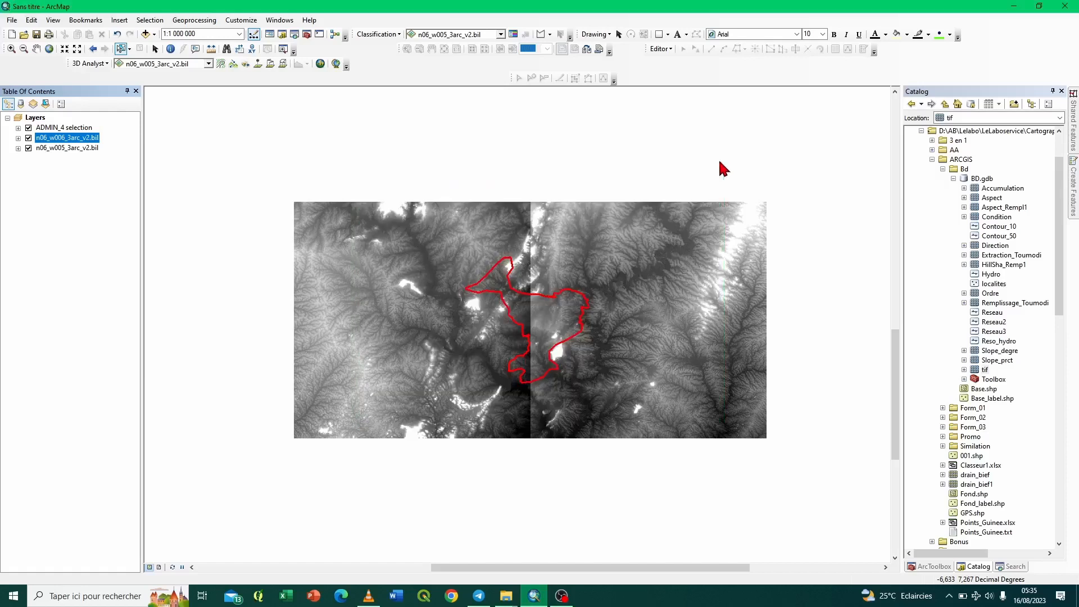
# Step: Open the Mosaic To New Raster tool from the Raster Dataset toolset of Data Management Tools
pyautogui.click(934, 566)
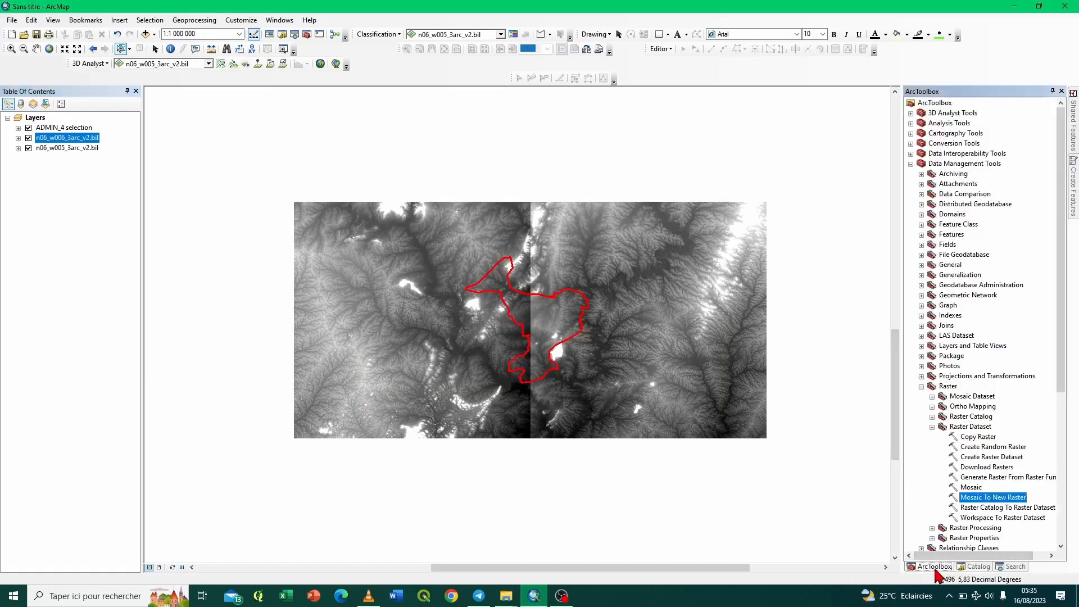
pyautogui.click(931, 103)
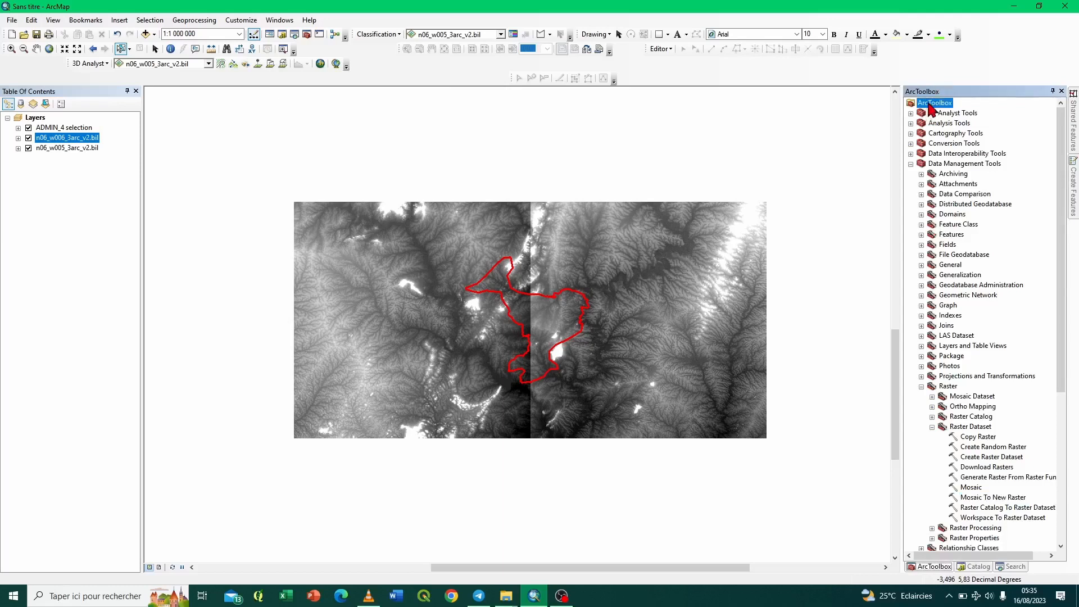
pyautogui.click(943, 167)
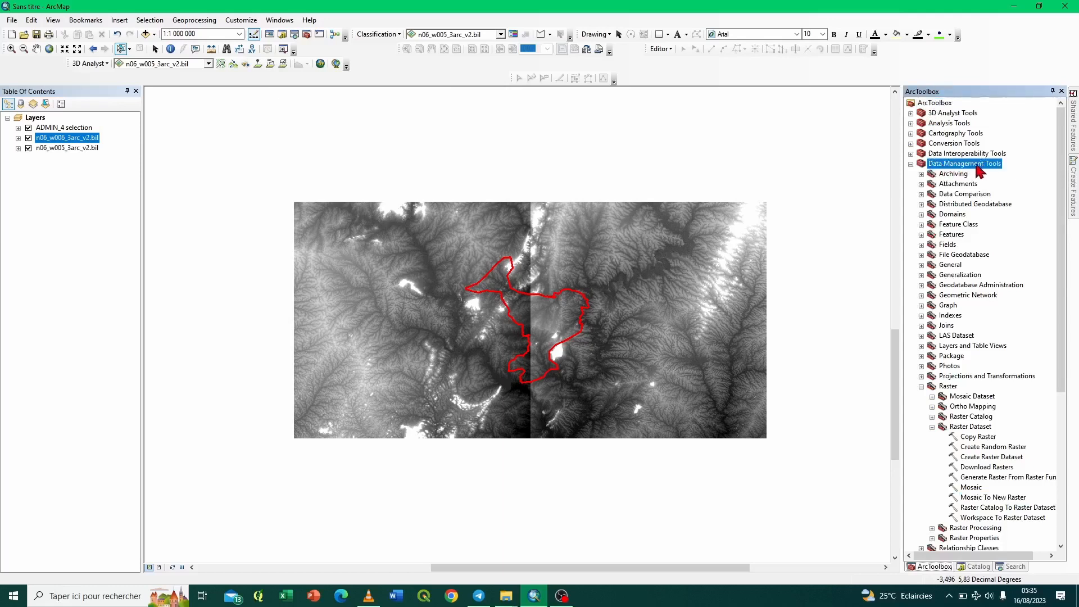
pyautogui.click(947, 387)
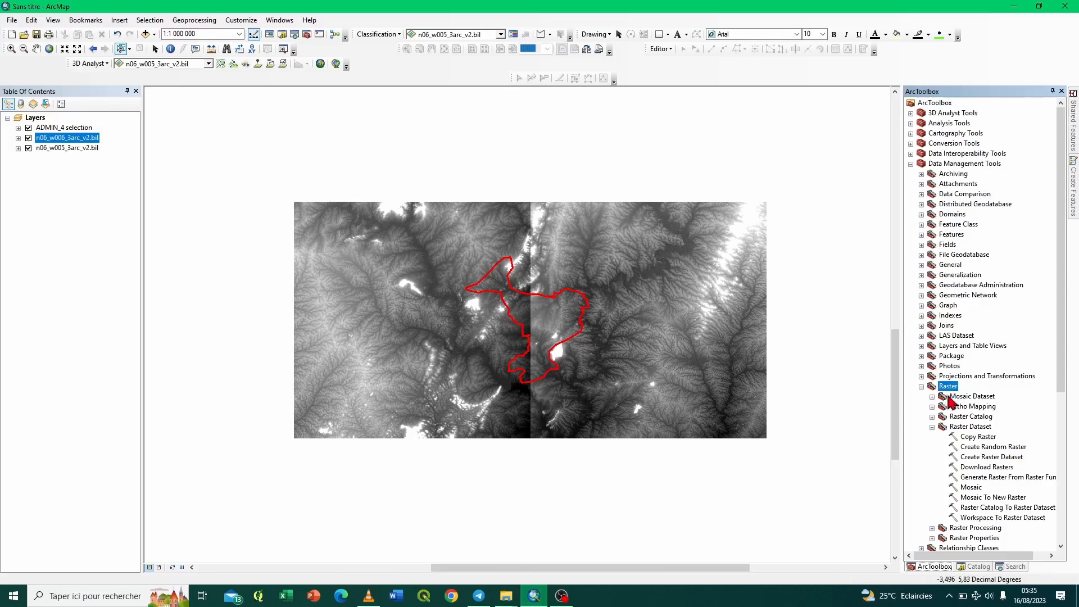
pyautogui.click(966, 428)
pyautogui.click(985, 502)
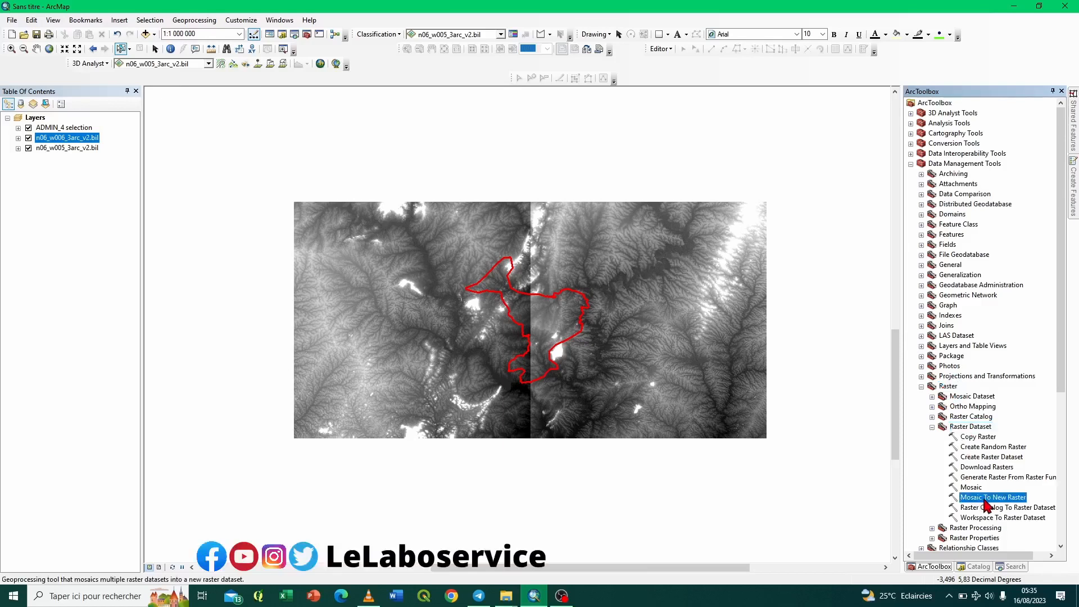
pyautogui.doubleClick(1012, 499)
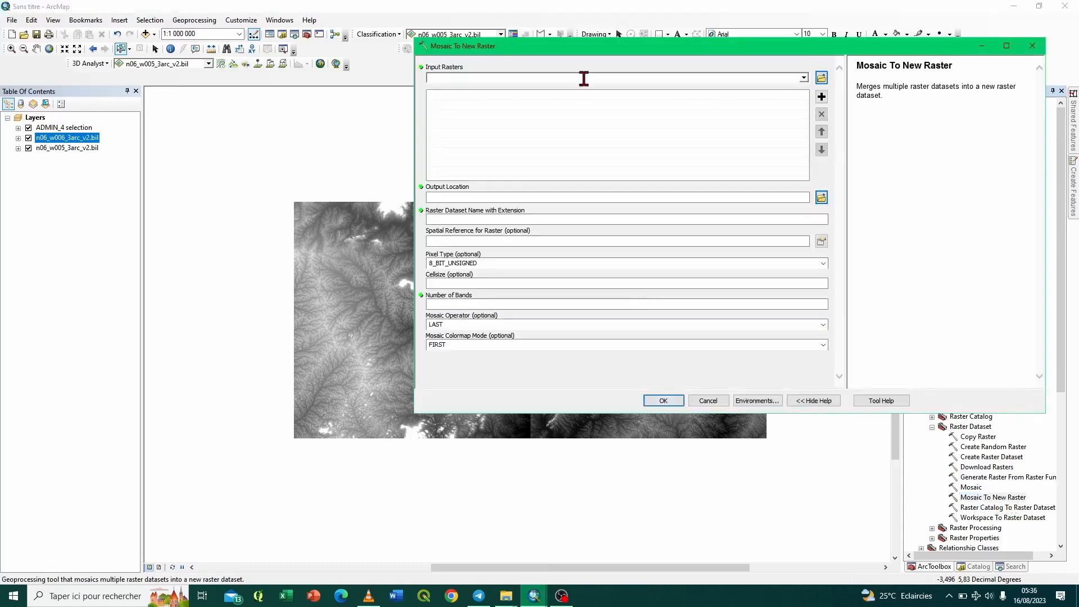
pyautogui.moveTo(581, 46); pyautogui.dragTo(395, 118)
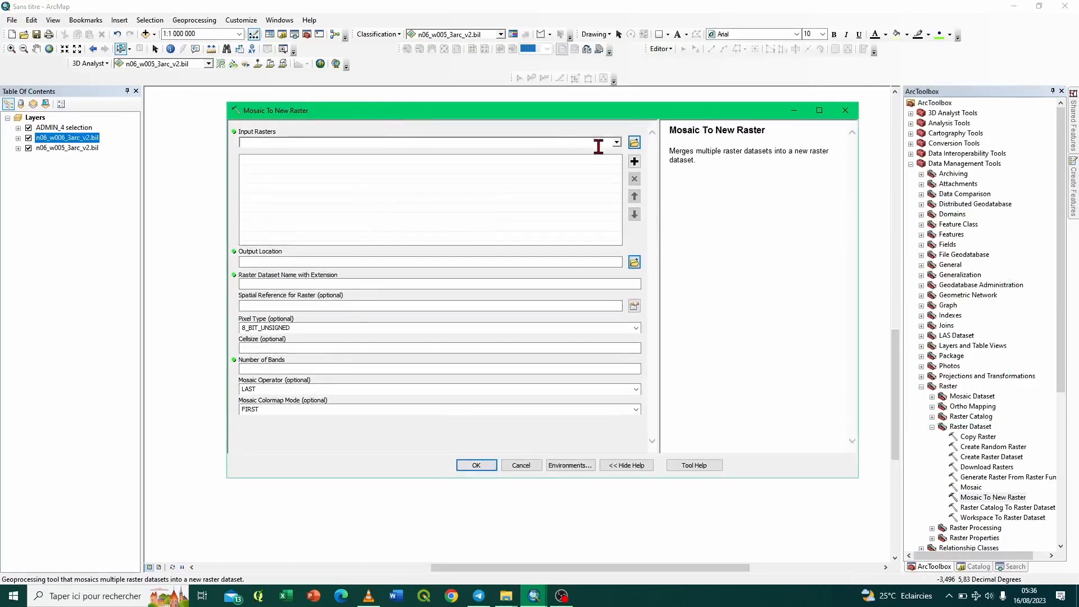
# Step: Add n06_w006_3arc_v2.bil and n06_w005_3arc_v2.bil as the input rasters of the mosaic
pyautogui.click(617, 142)
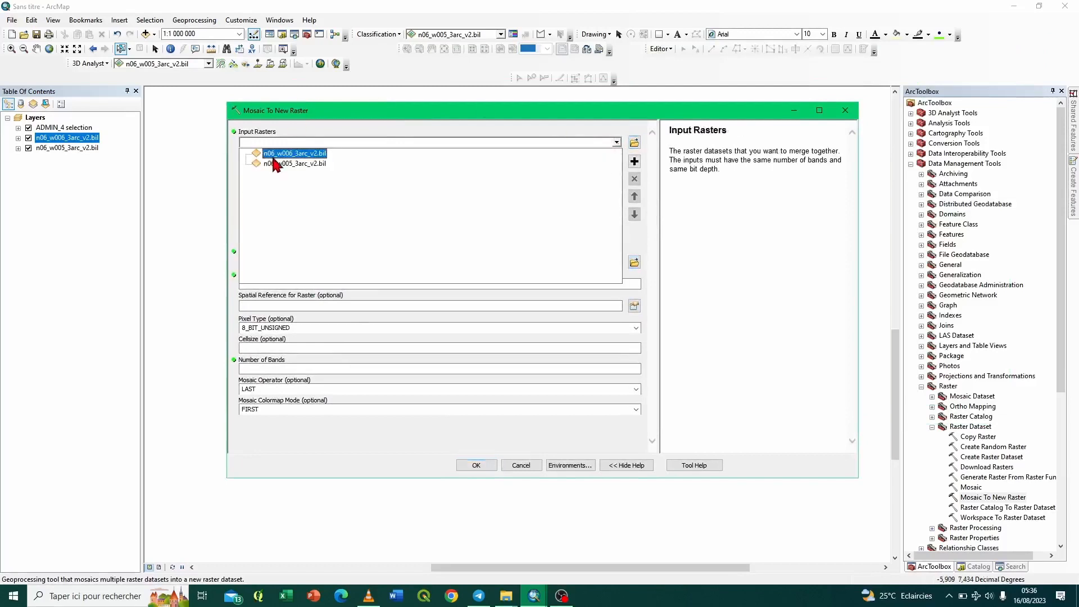
pyautogui.click(290, 154)
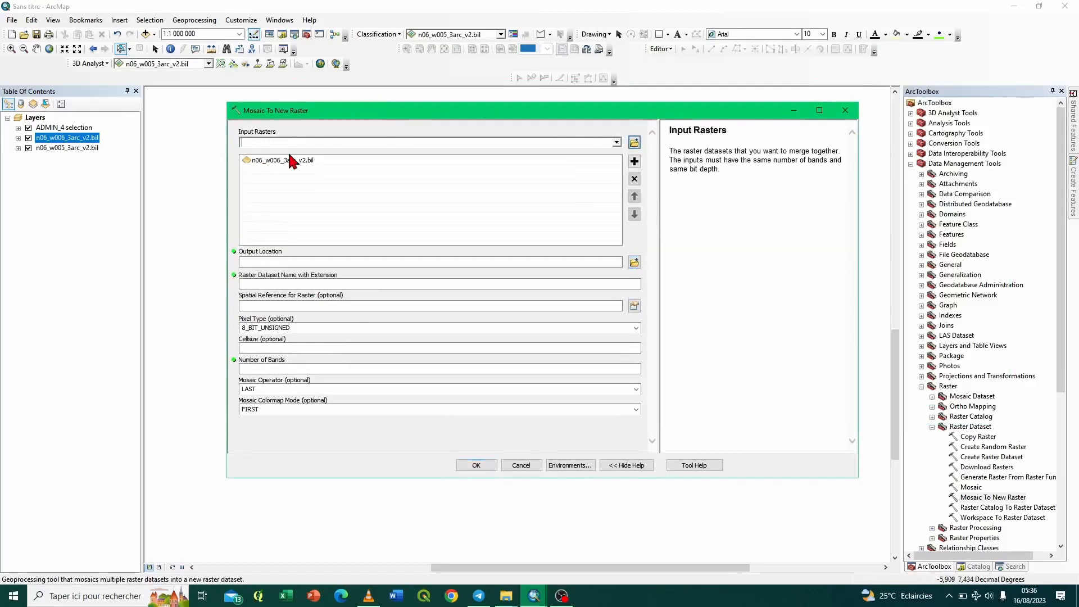
pyautogui.click(618, 143)
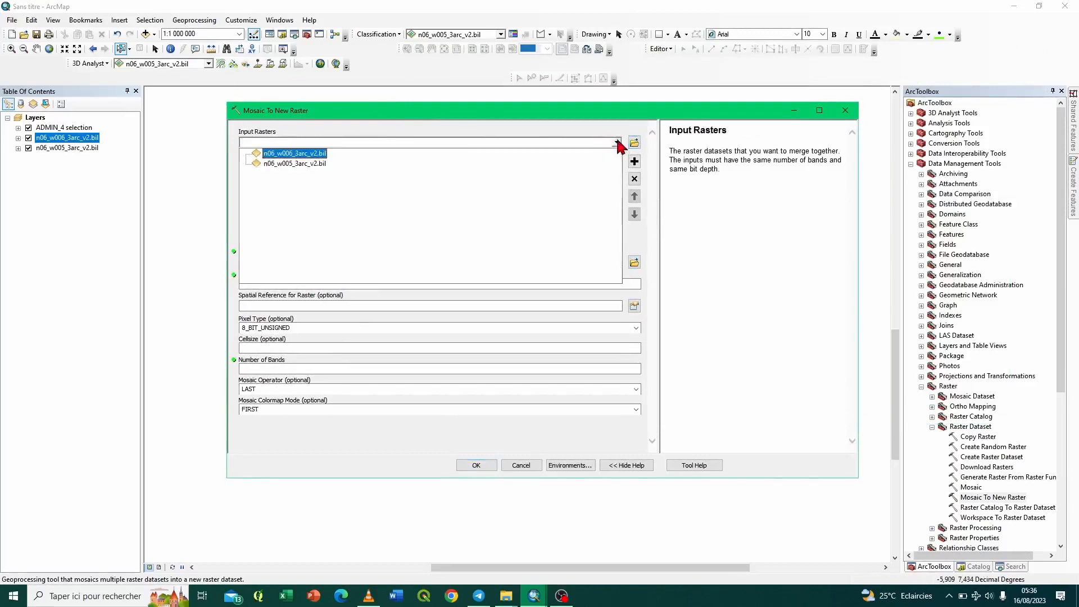
pyautogui.click(304, 165)
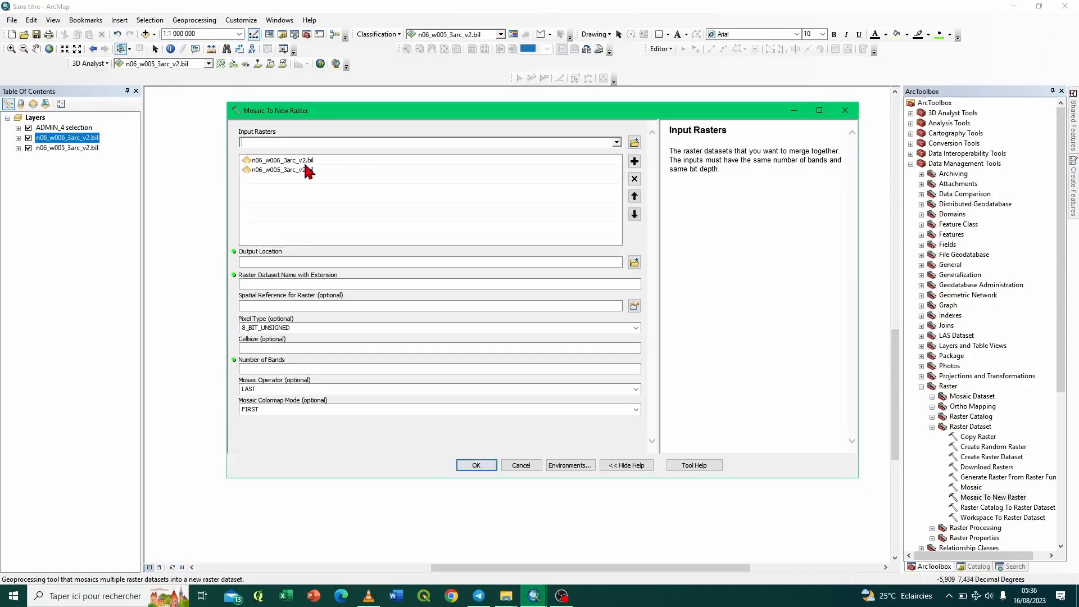
pyautogui.click(542, 169)
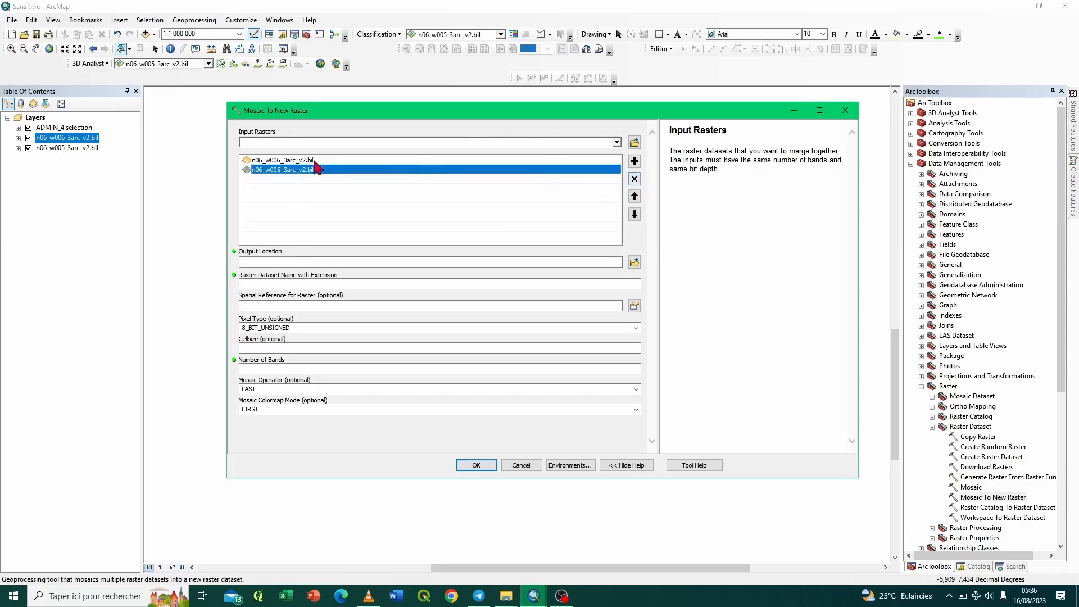
# Step: Set the mosaic's output location to the BD.gdb geodatabase and name the raster dataset MNTFusion.tif
pyautogui.click(634, 264)
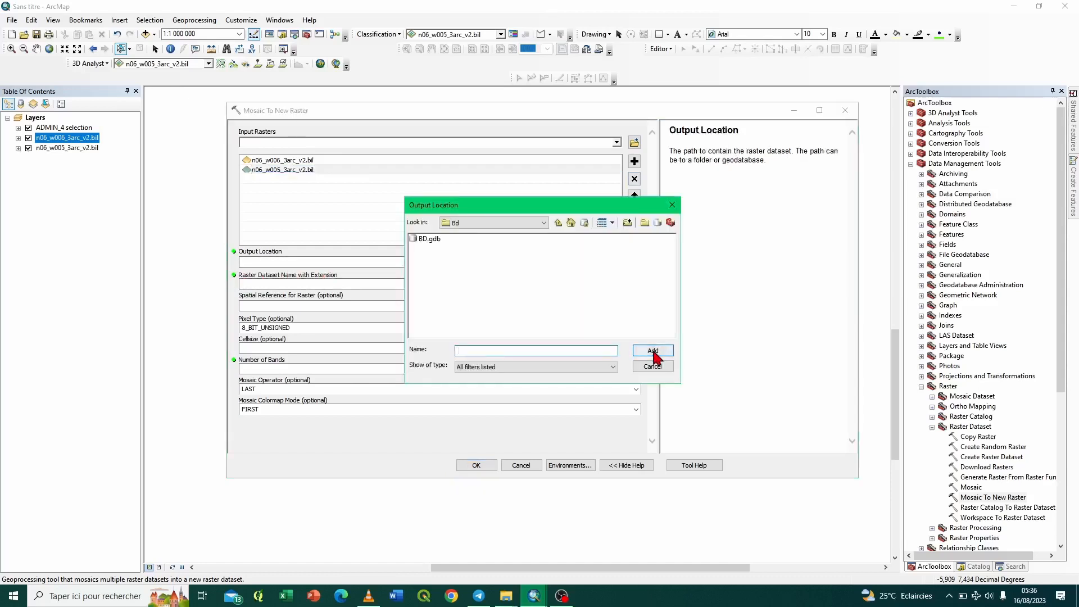
pyautogui.click(426, 240)
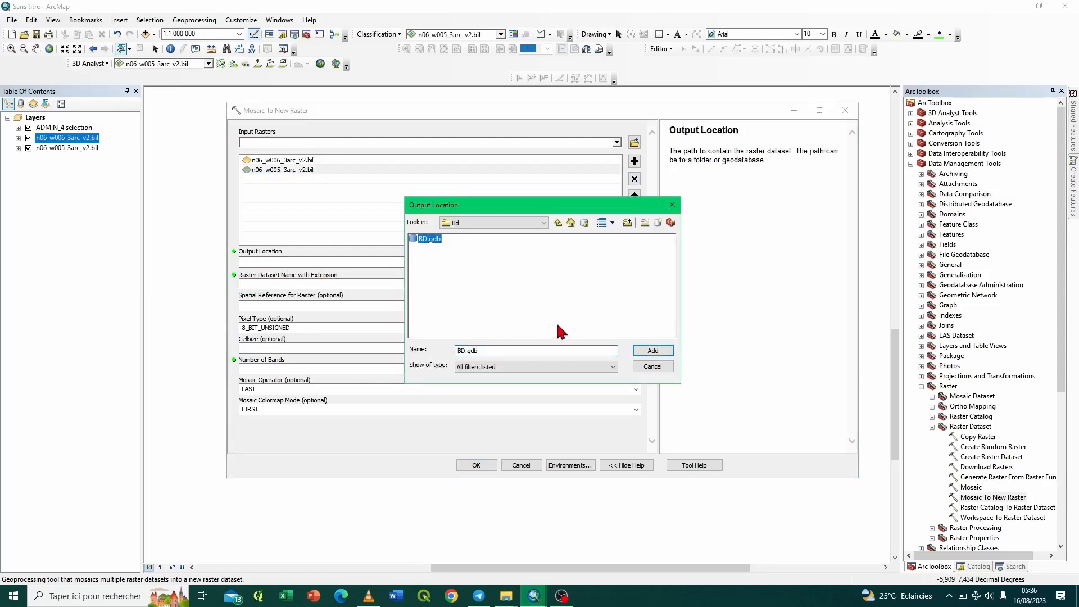
pyautogui.click(668, 358)
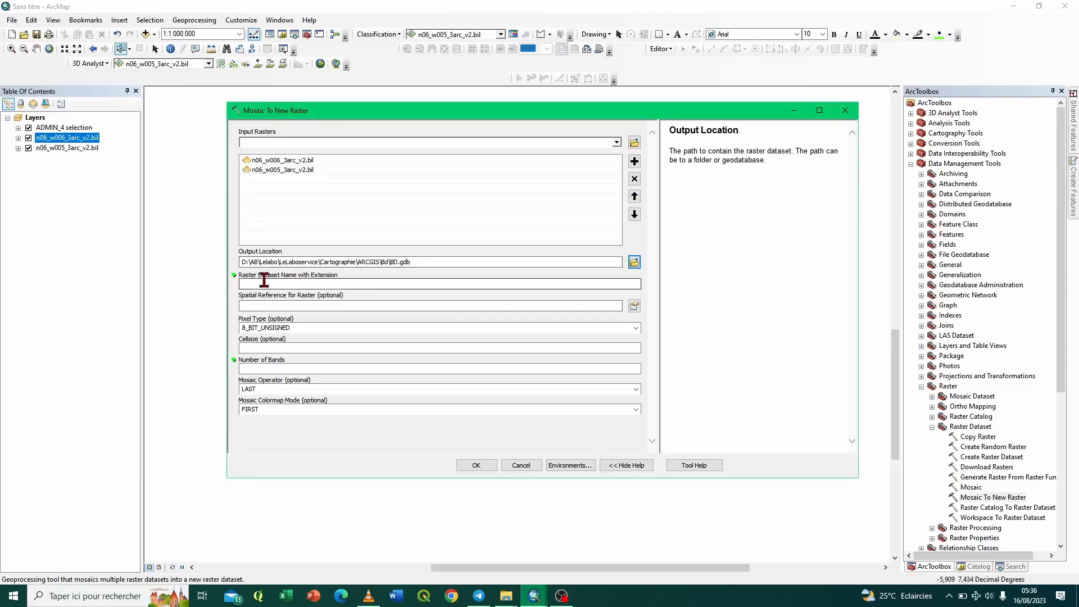
pyautogui.click(342, 286)
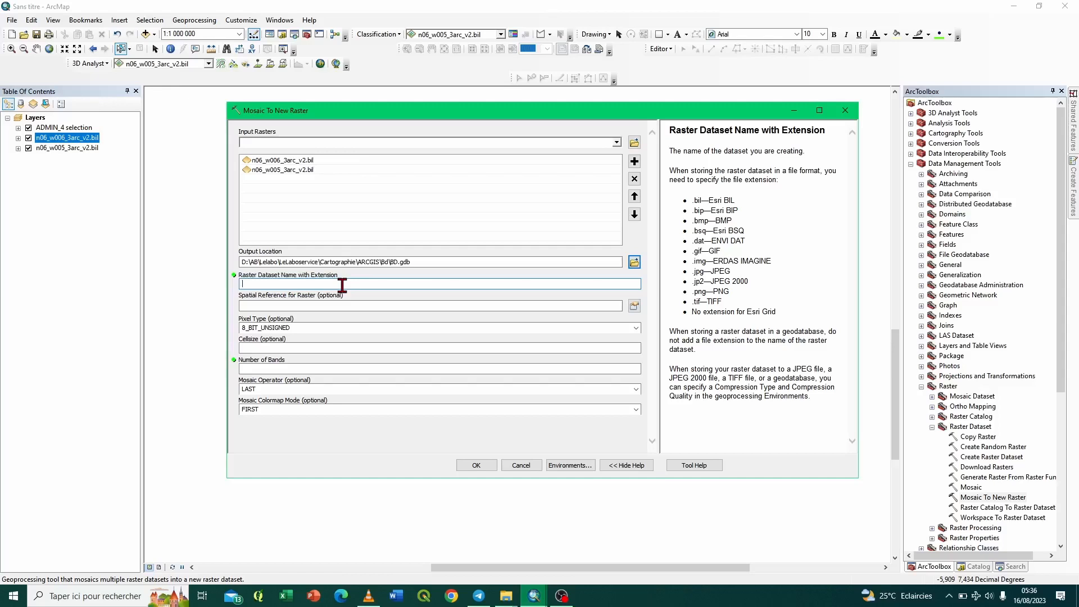
pyautogui.write('Fu')
pyautogui.write('MNT_')
# Step: Set the mosaic's spatial reference to WGS 1984 and its pixel type to 16_BIT_SIGNED
pyautogui.click(634, 306)
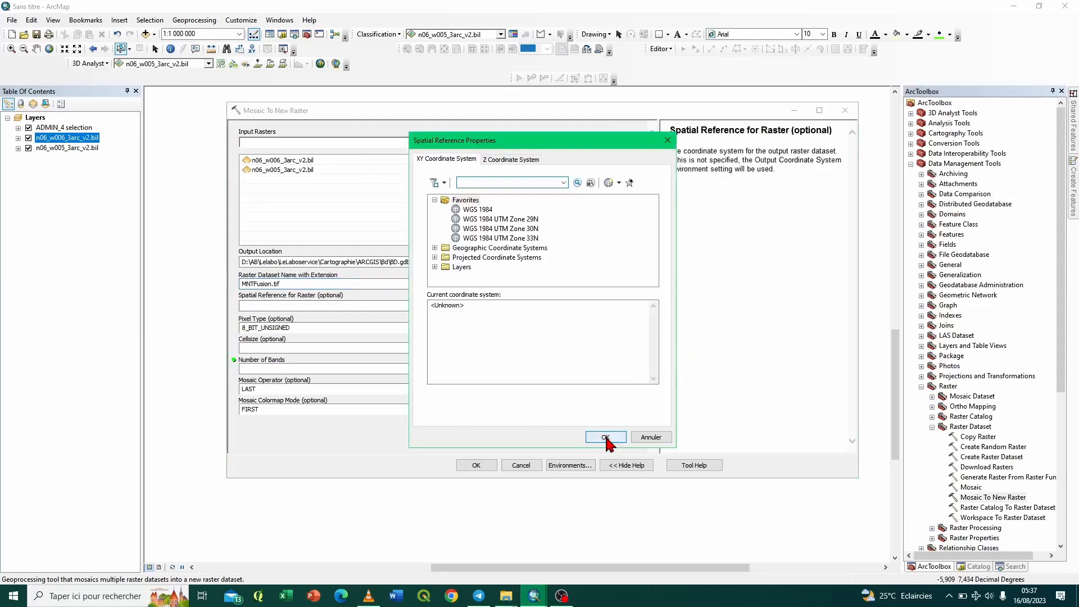
pyautogui.click(485, 210)
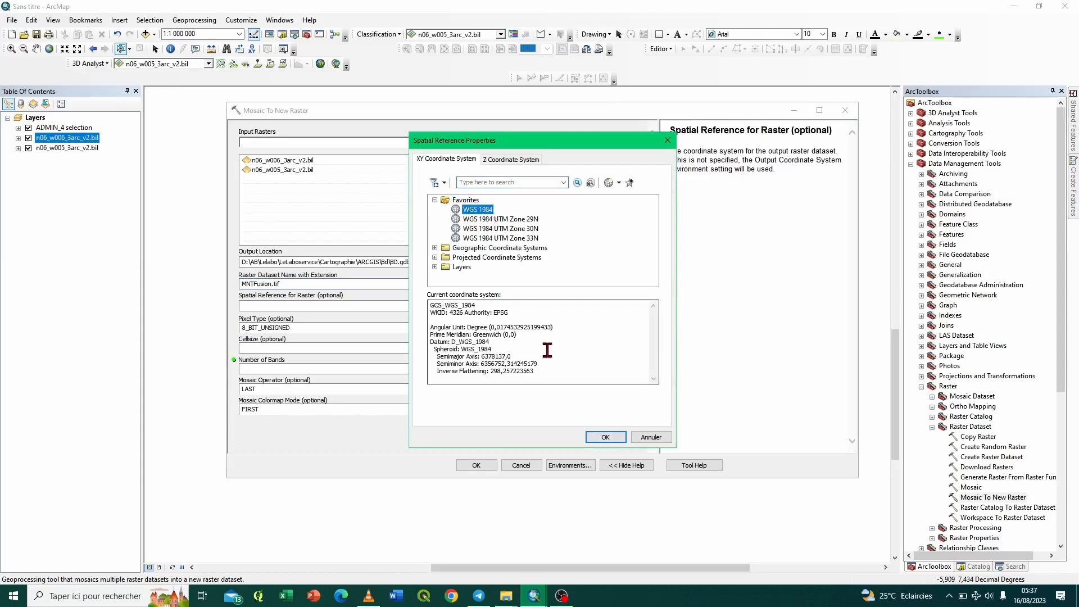
pyautogui.click(600, 439)
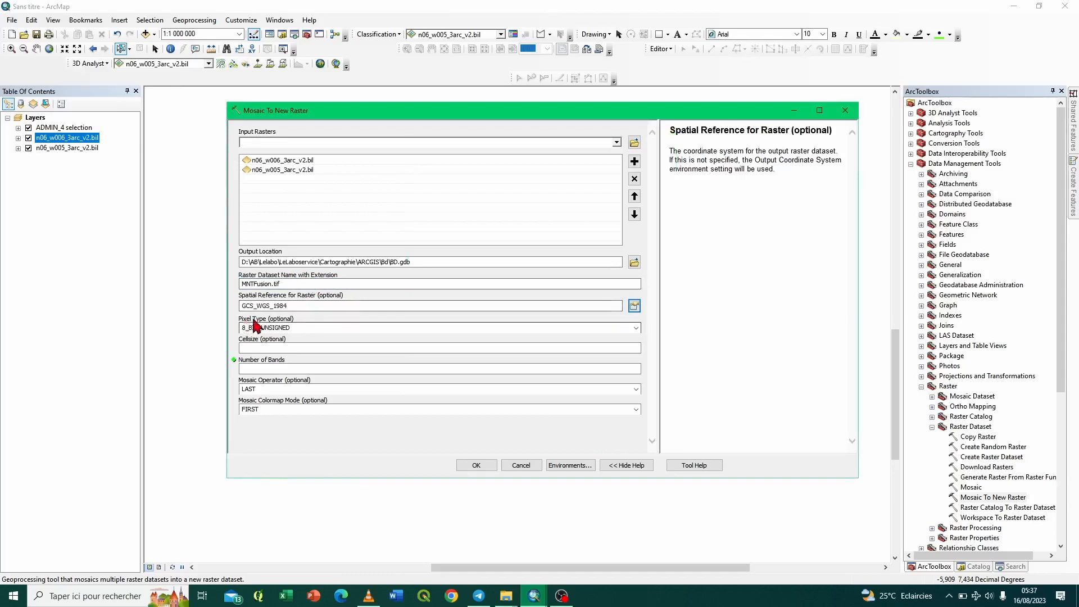
pyautogui.click(636, 328)
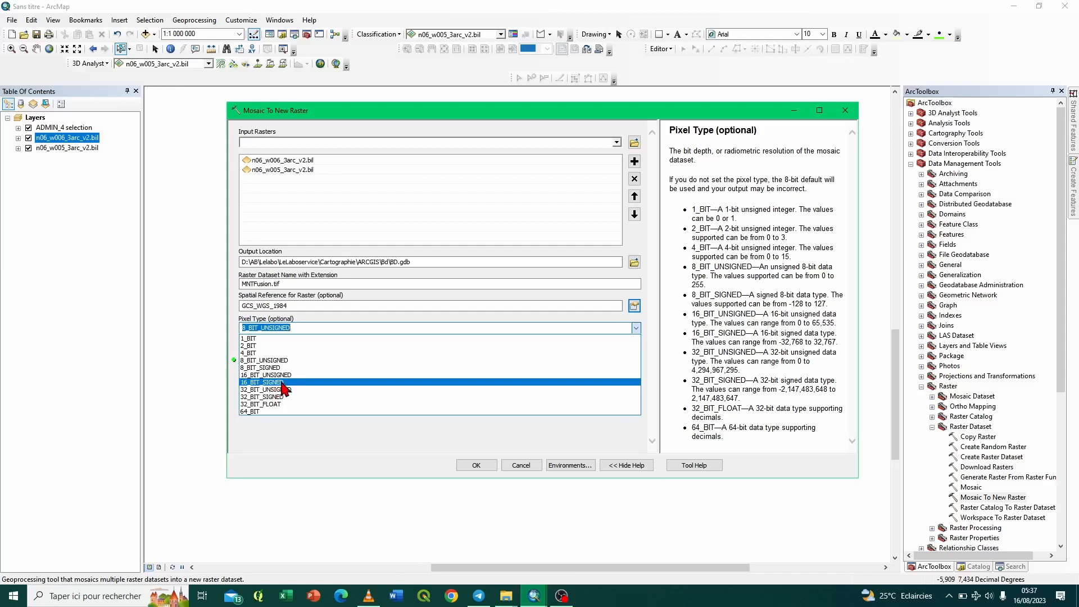
pyautogui.click(284, 382)
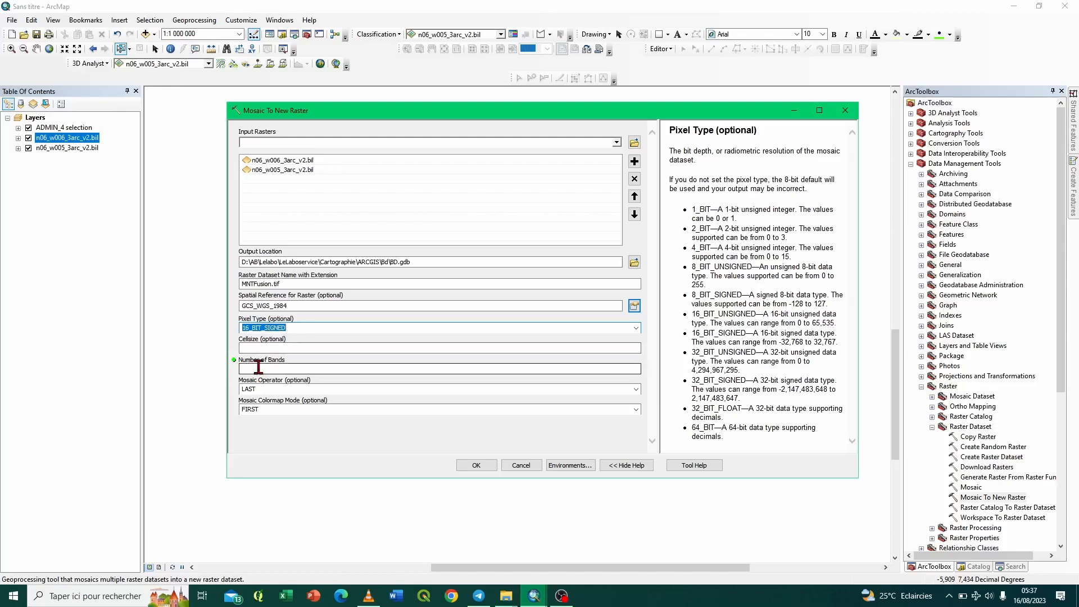
# Step: Set the number of bands to 1, run the mosaic tool and close its dialogs
pyautogui.click(283, 369)
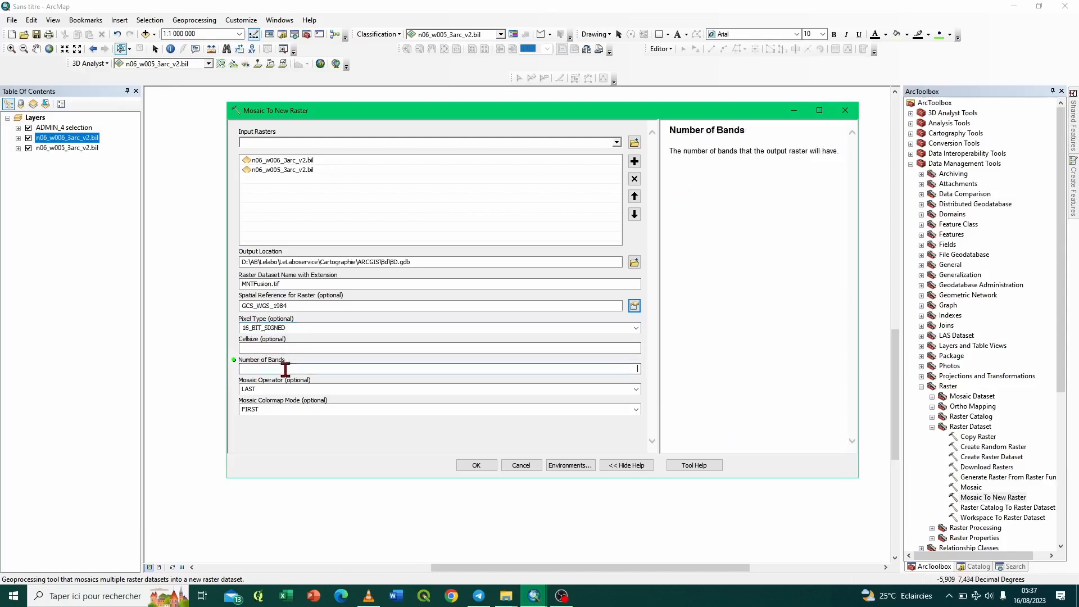
pyautogui.write('1')
pyautogui.click(473, 466)
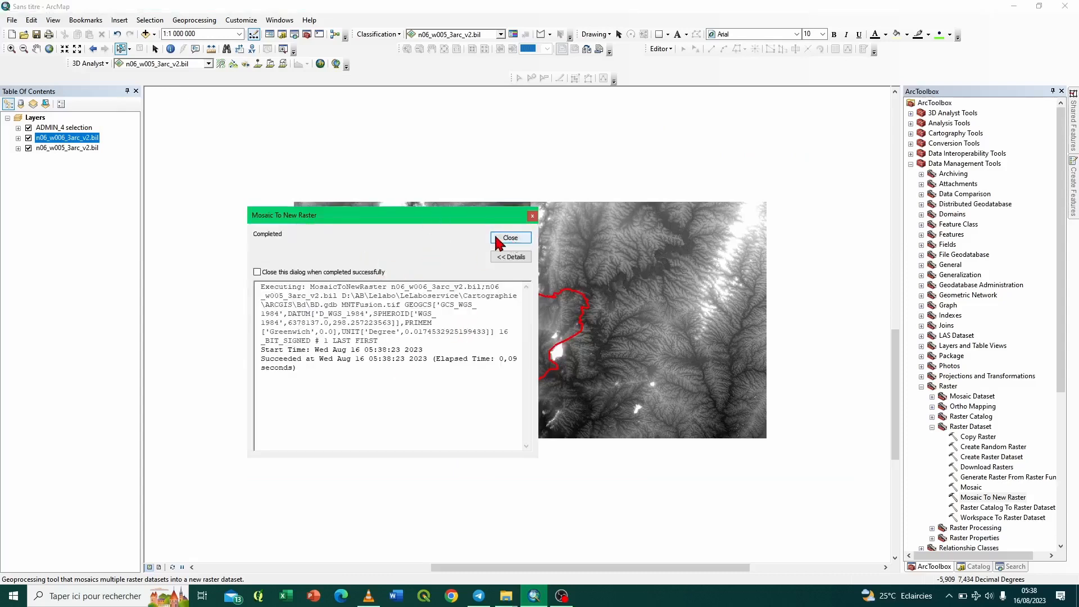
pyautogui.click(513, 238)
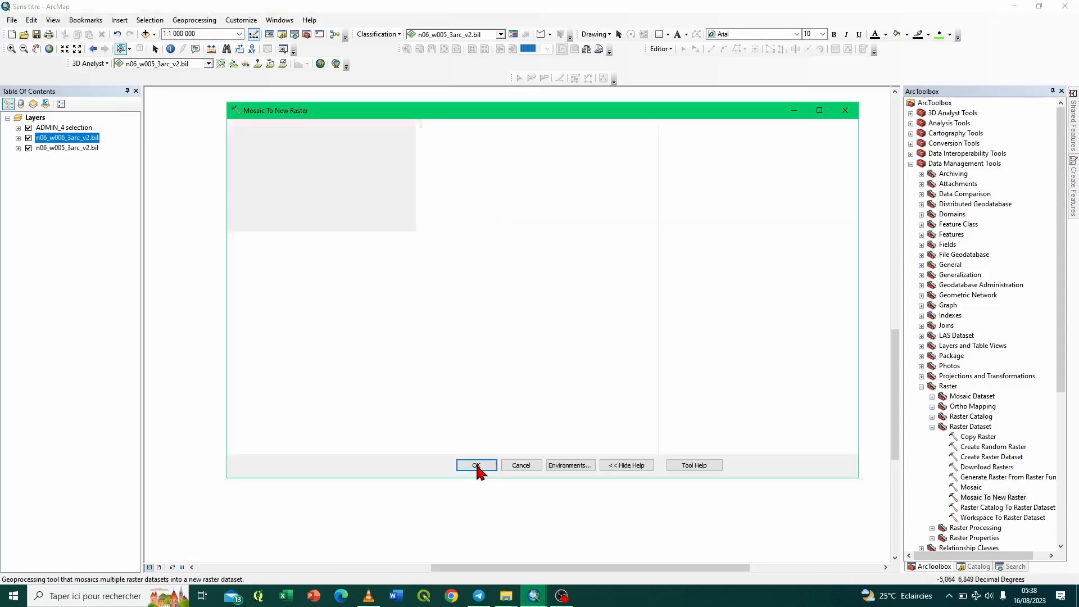
pyautogui.click(849, 114)
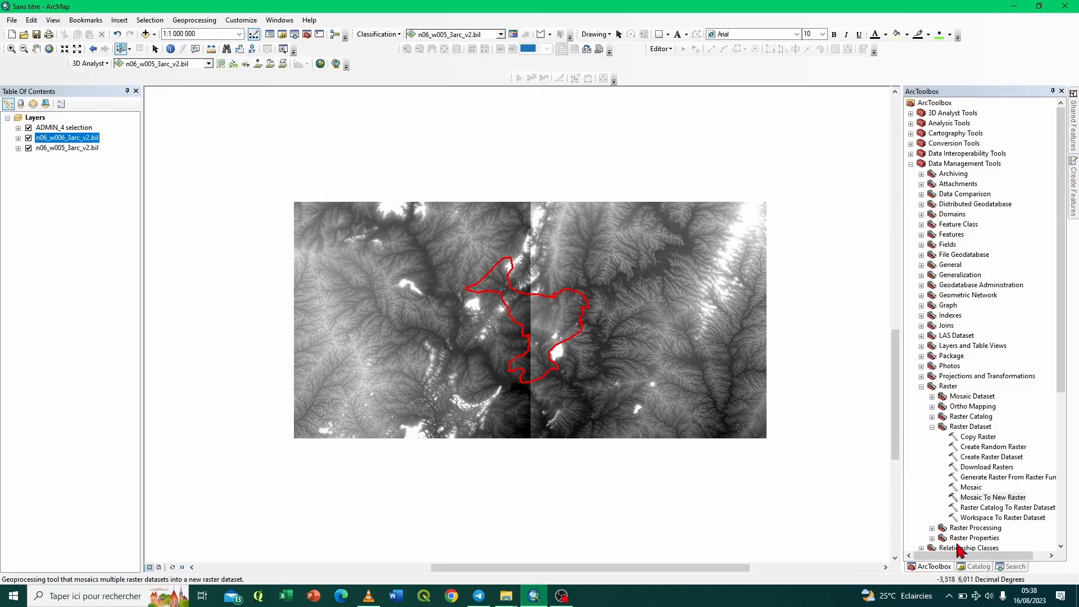
pyautogui.click(944, 568)
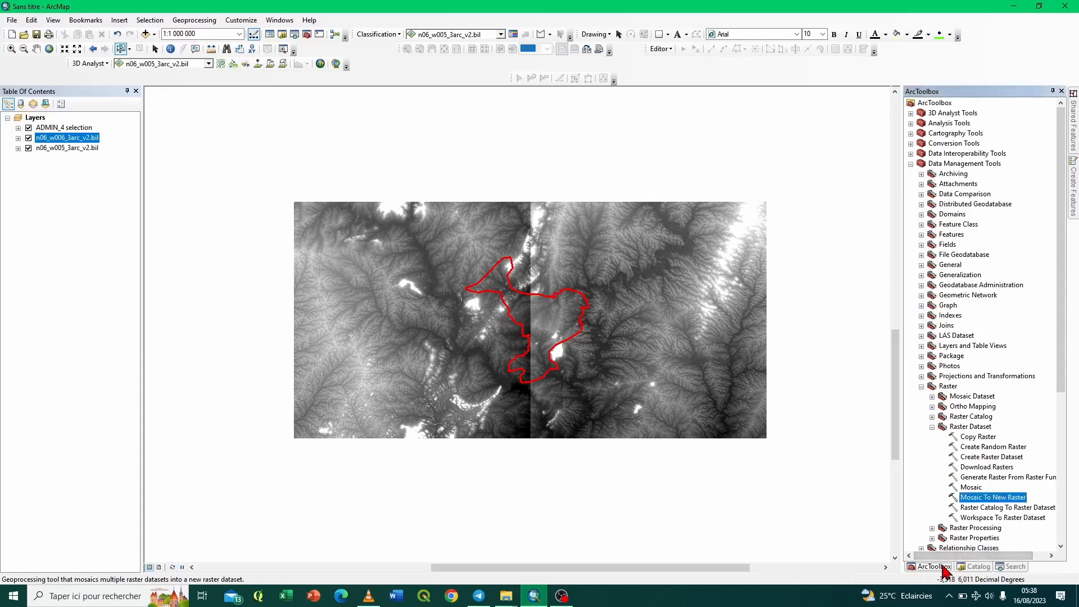
# Step: Locate the merged raster MntFusion.tif in the Bd folder of the catalog
pyautogui.click(968, 567)
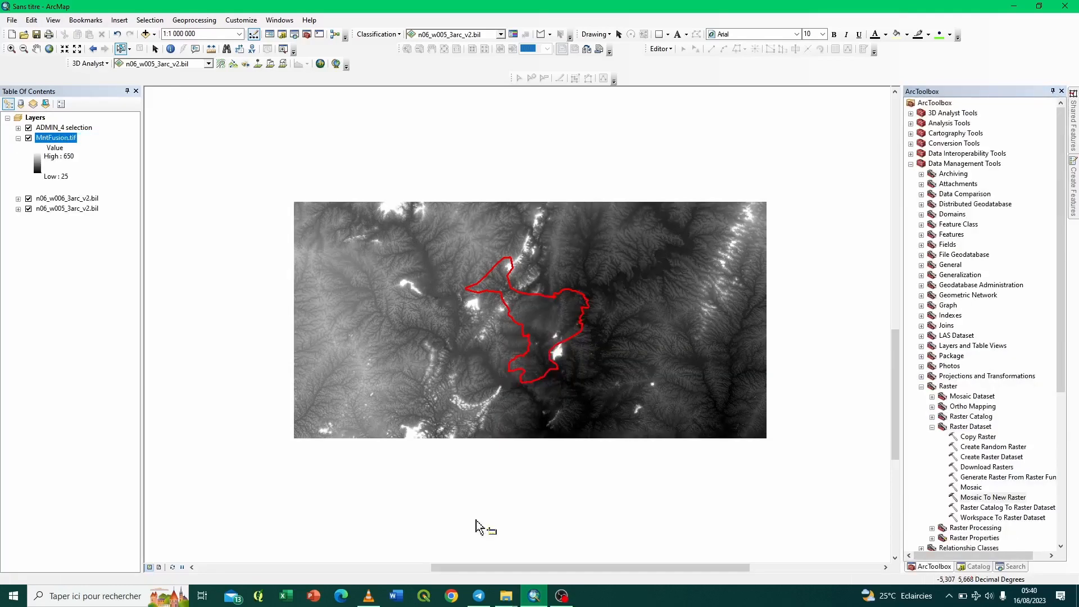
pyautogui.click(979, 567)
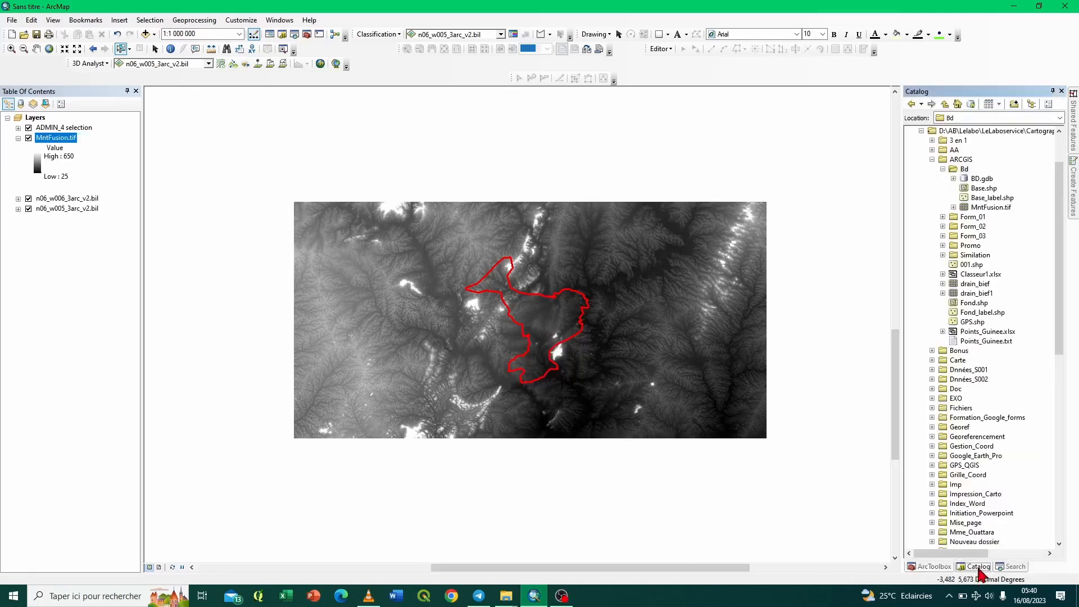
pyautogui.click(959, 171)
pyautogui.click(985, 209)
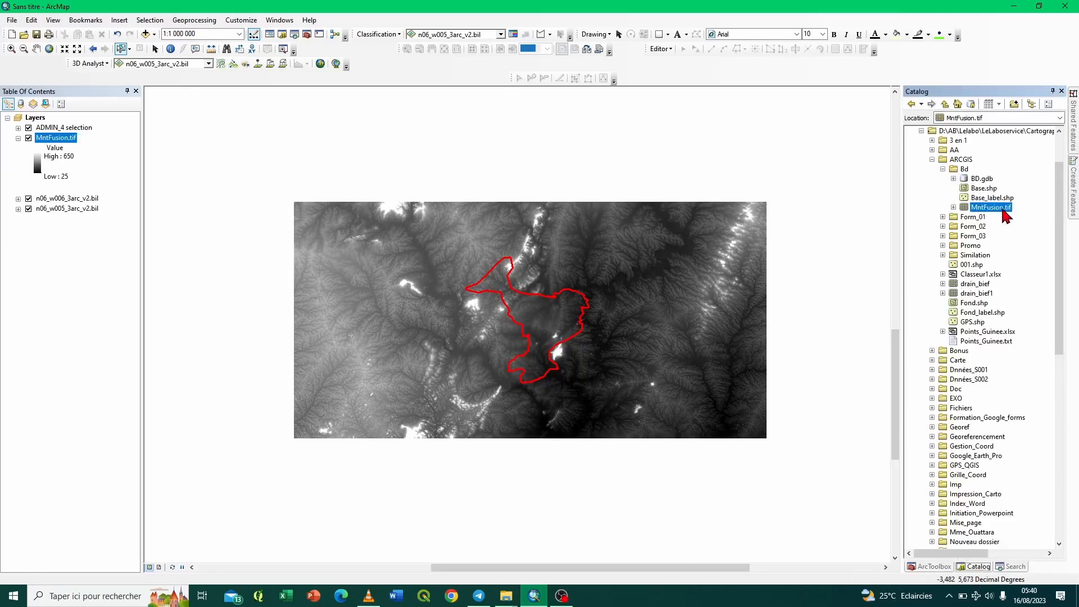
pyautogui.moveTo(969, 214); pyautogui.dragTo(43, 211)
# Step: Hide n06_w006_3arc_v2.bil and n06_w005_3arc_v2.bil, and toggle MntFusion.tif off and on to inspect the mosaic alone
pyautogui.click(28, 198)
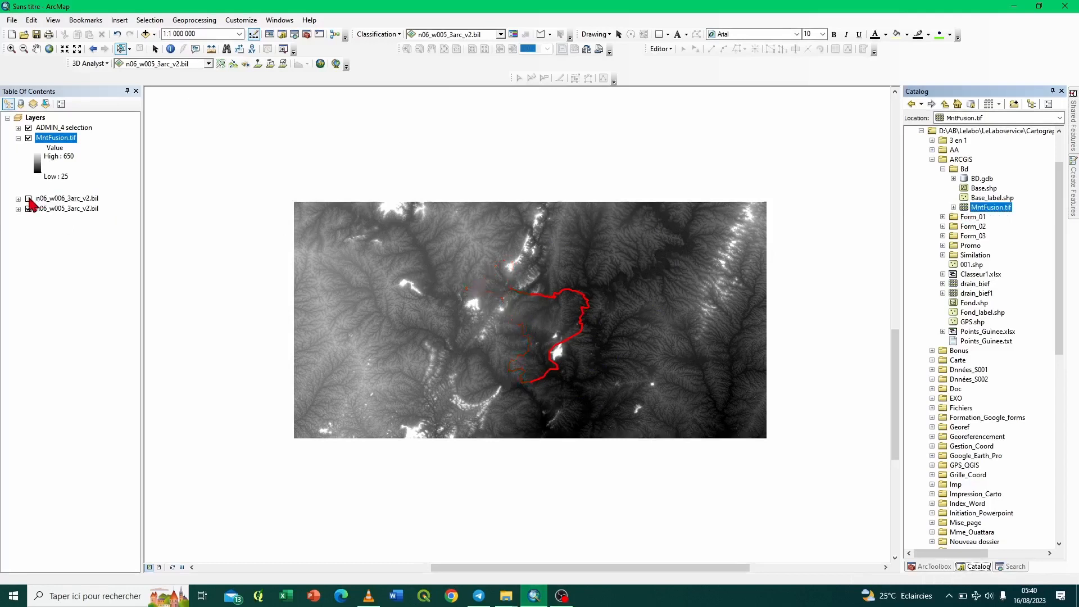
pyautogui.click(28, 209)
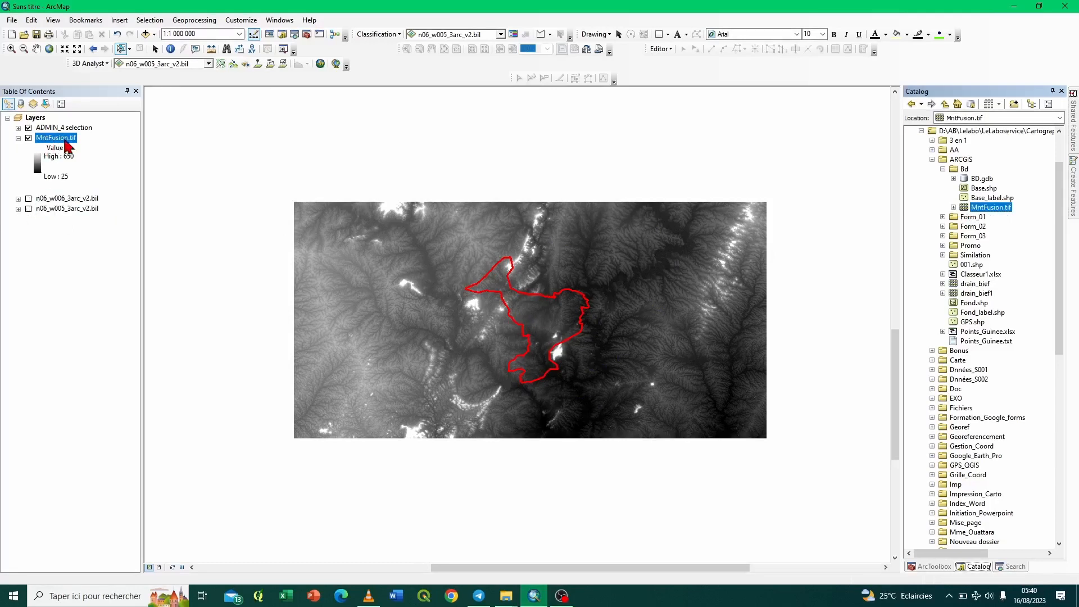
pyautogui.click(29, 139)
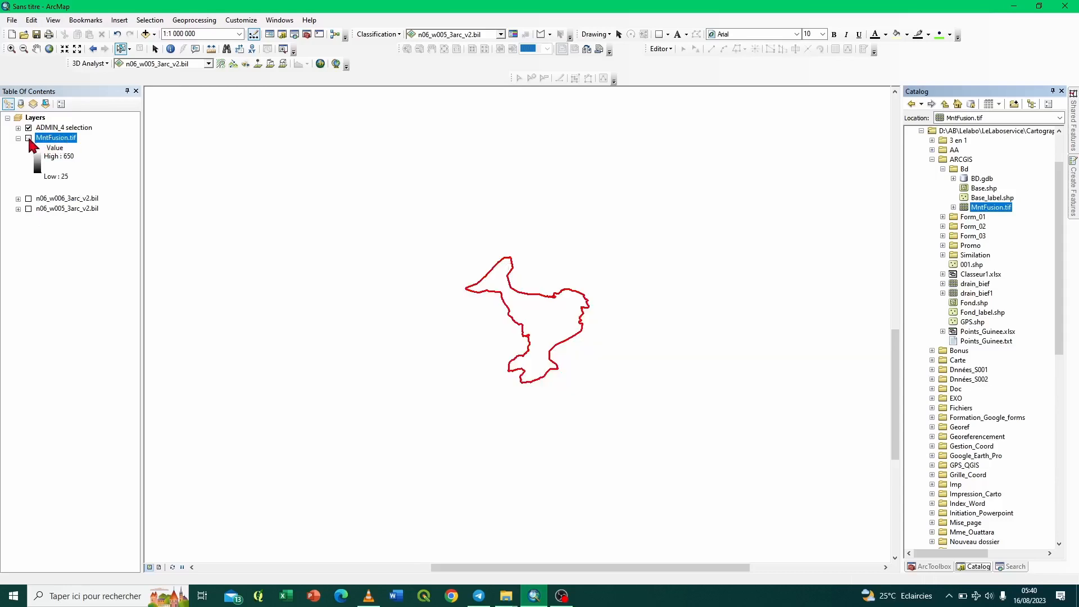
pyautogui.click(28, 139)
pyautogui.click(29, 138)
pyautogui.click(29, 139)
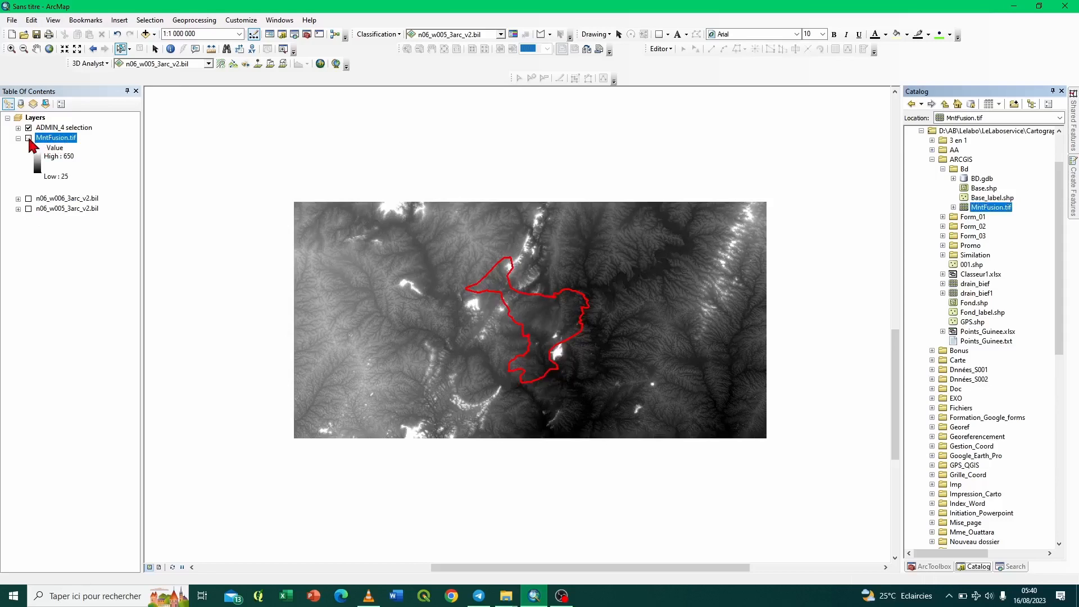
pyautogui.click(29, 138)
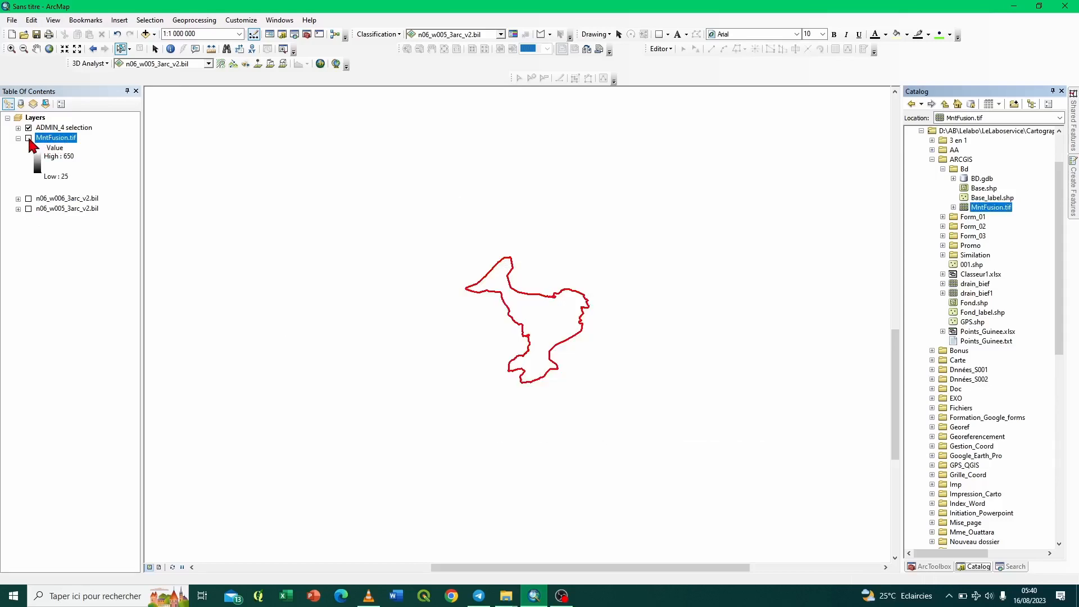
pyautogui.click(28, 139)
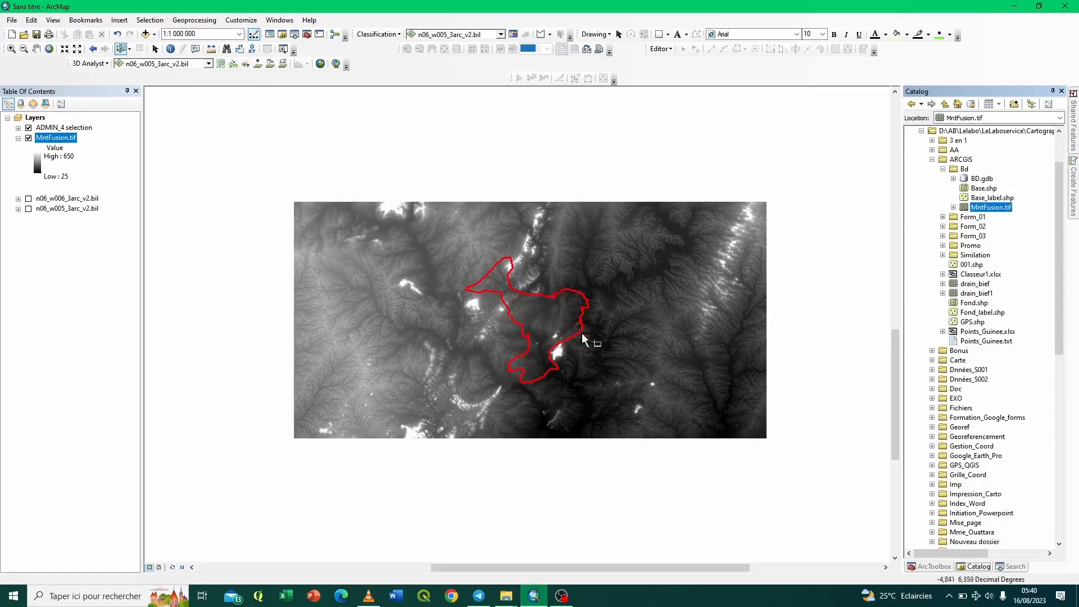
pyautogui.scroll(2, 565, 336)
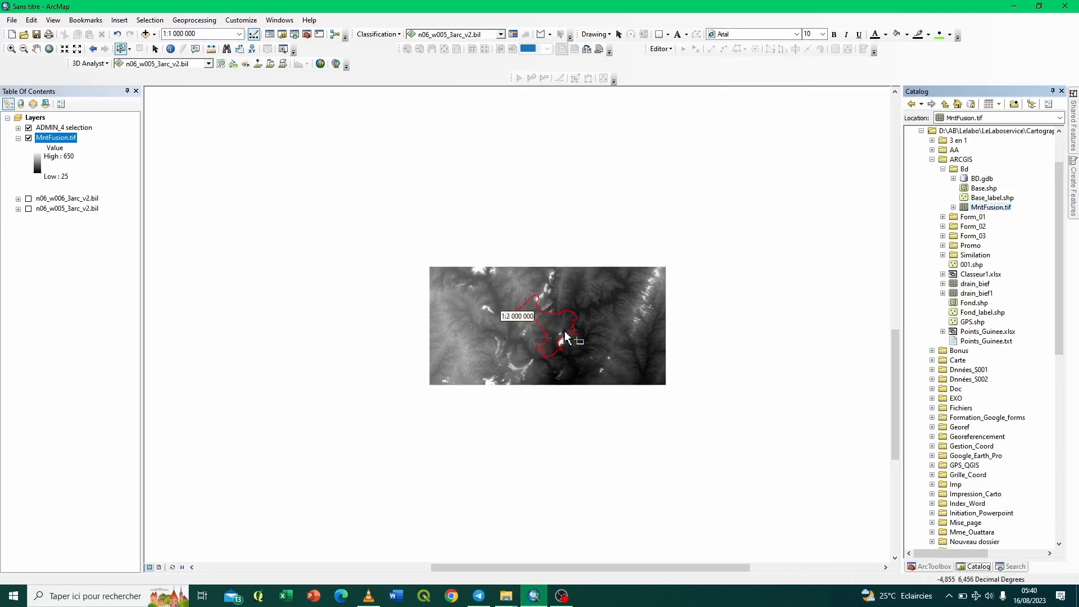
pyautogui.scroll(-3, 565, 336)
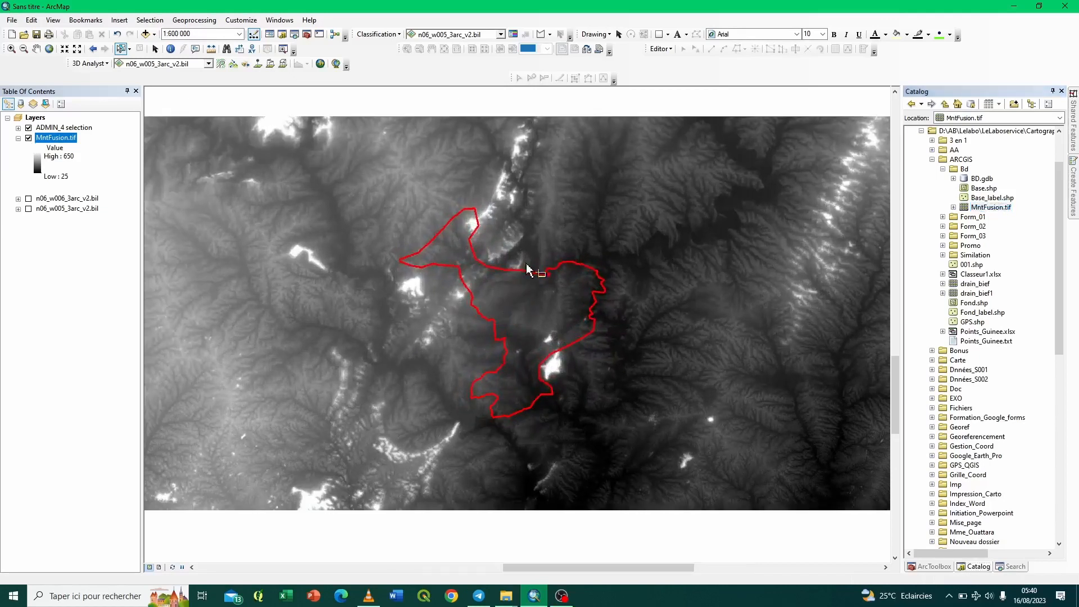
# Step: Compare the two source rasters with the mosaic by showing them without MntFusion.tif, then return to displaying MntFusion.tif alone
pyautogui.click(28, 139)
pyautogui.click(29, 198)
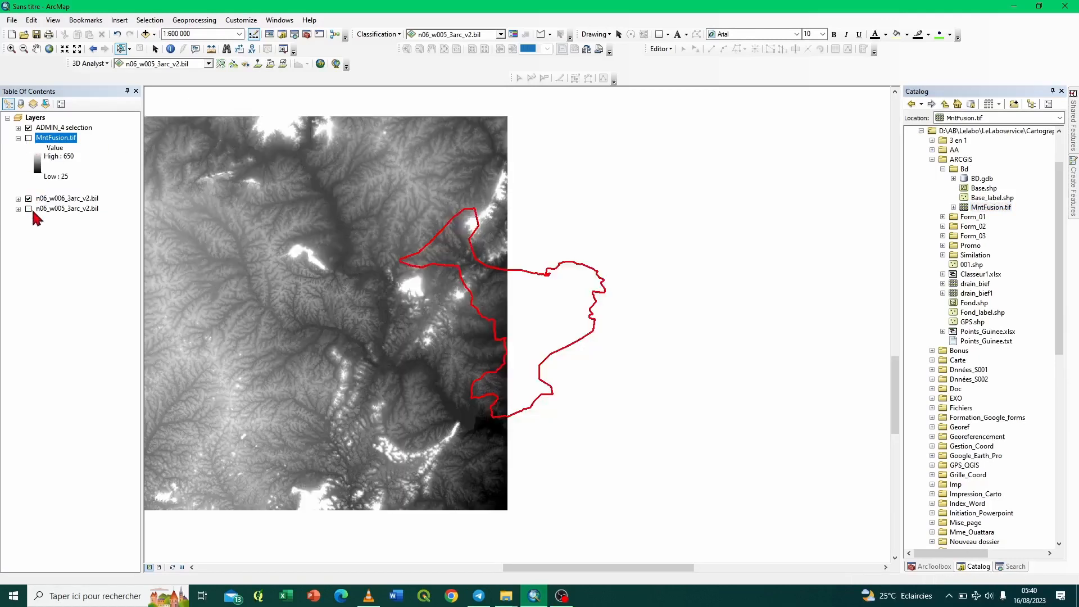
pyautogui.click(30, 210)
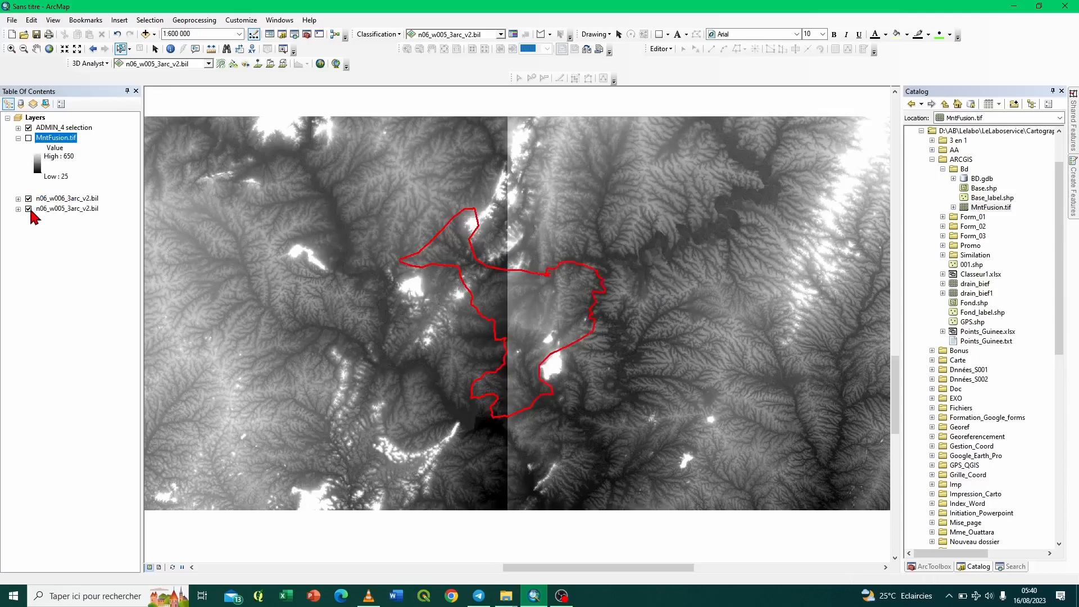
pyautogui.click(29, 209)
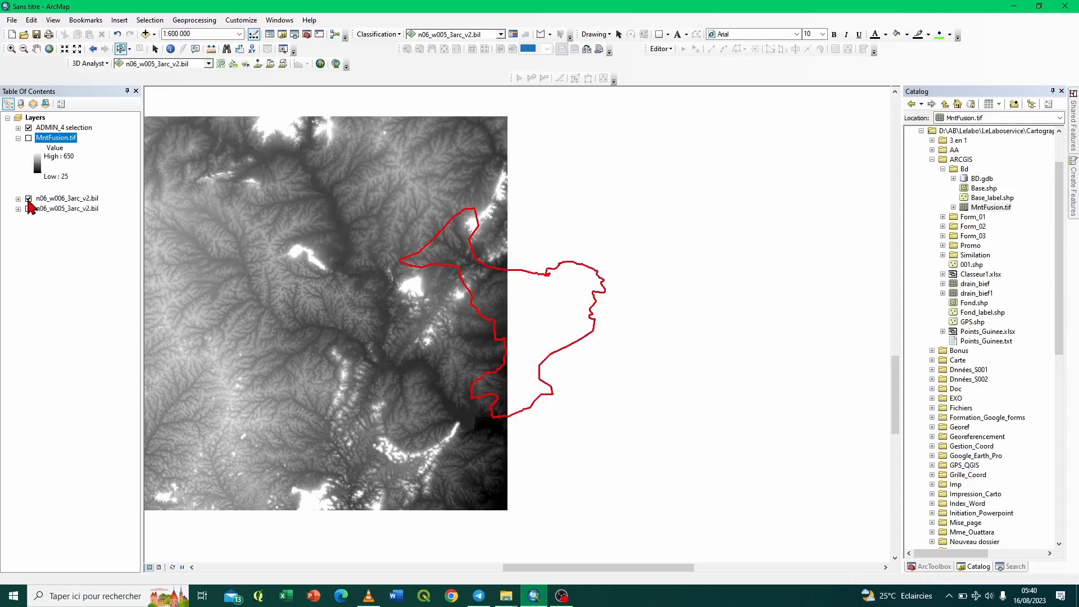
pyautogui.click(29, 199)
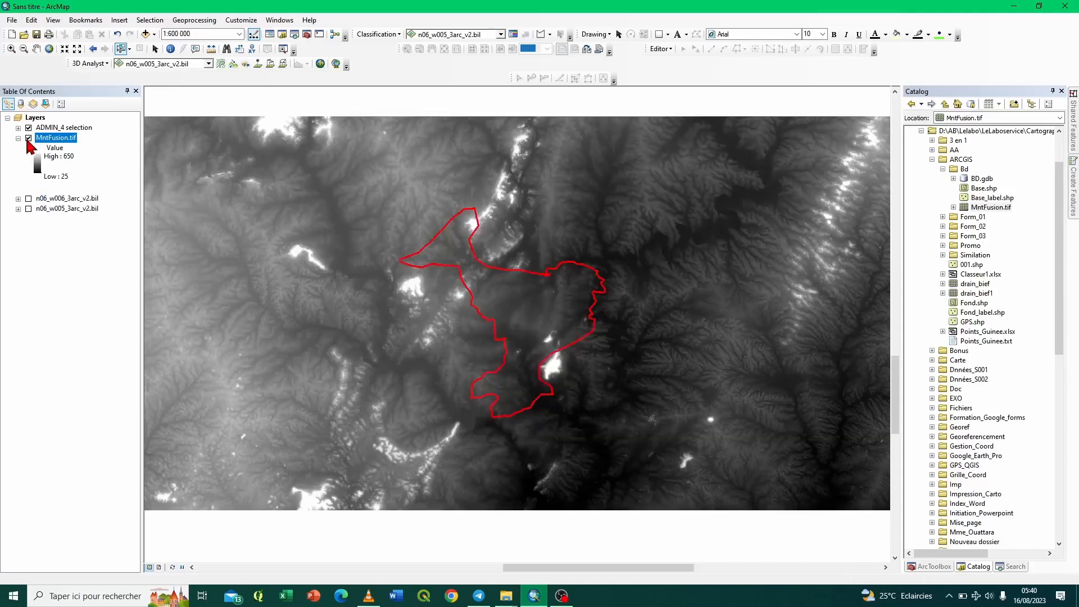
pyautogui.scroll(3, 532, 254)
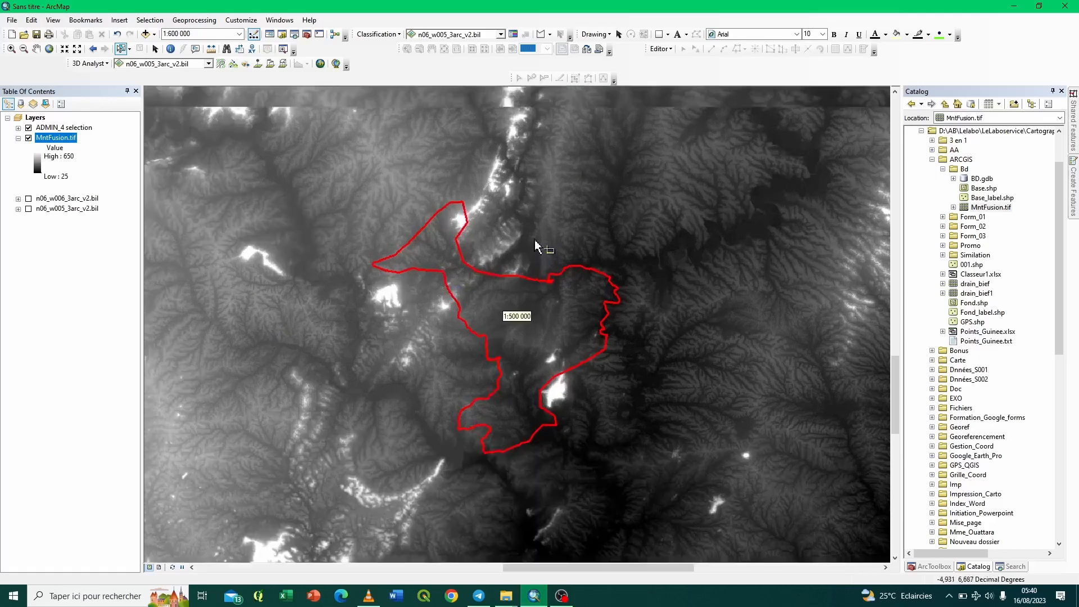